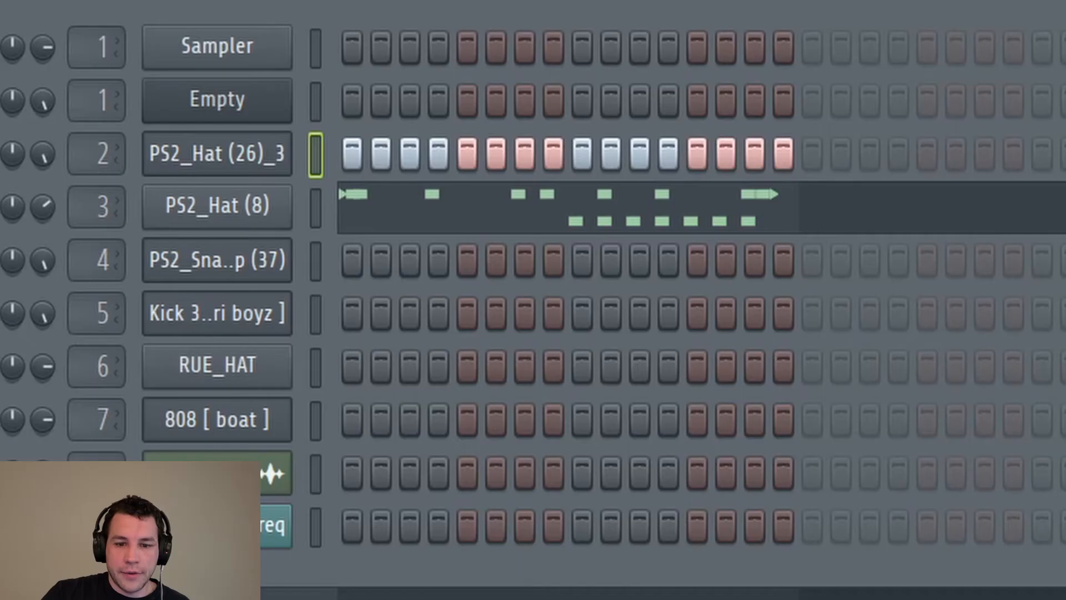
Go to the next pattern, play its PS2_Hat (8) notes and review the piano roll's snap-to-grid options
key(KP_Add)
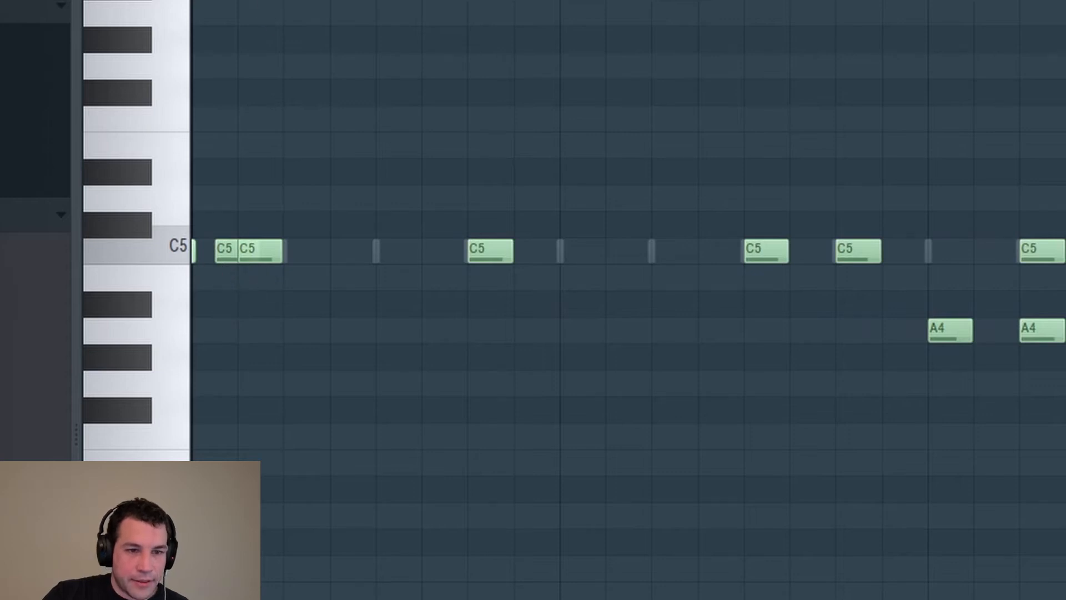
key(space)
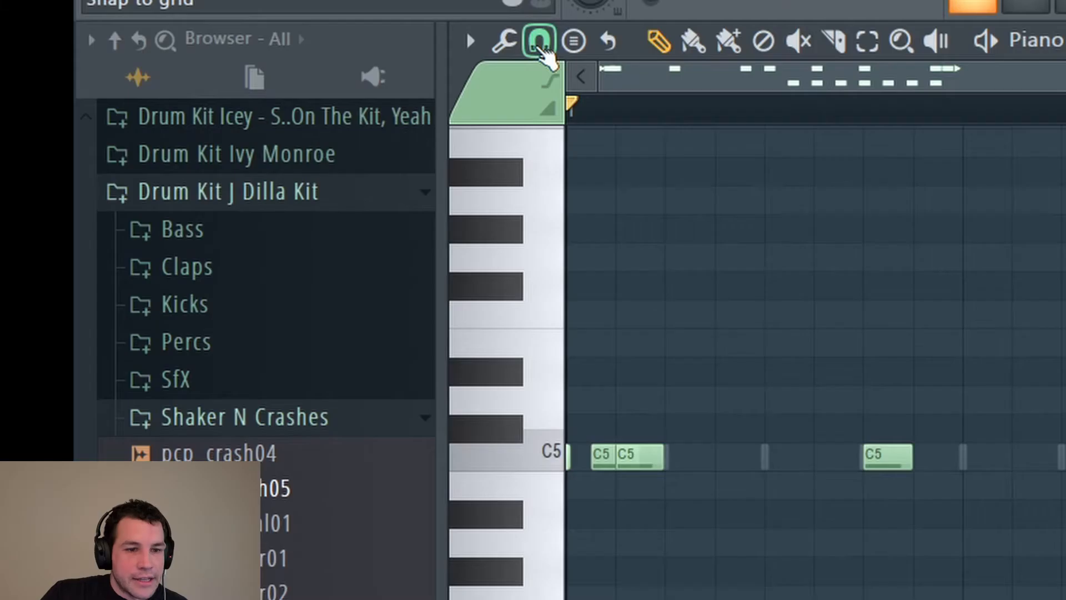
click(538, 43)
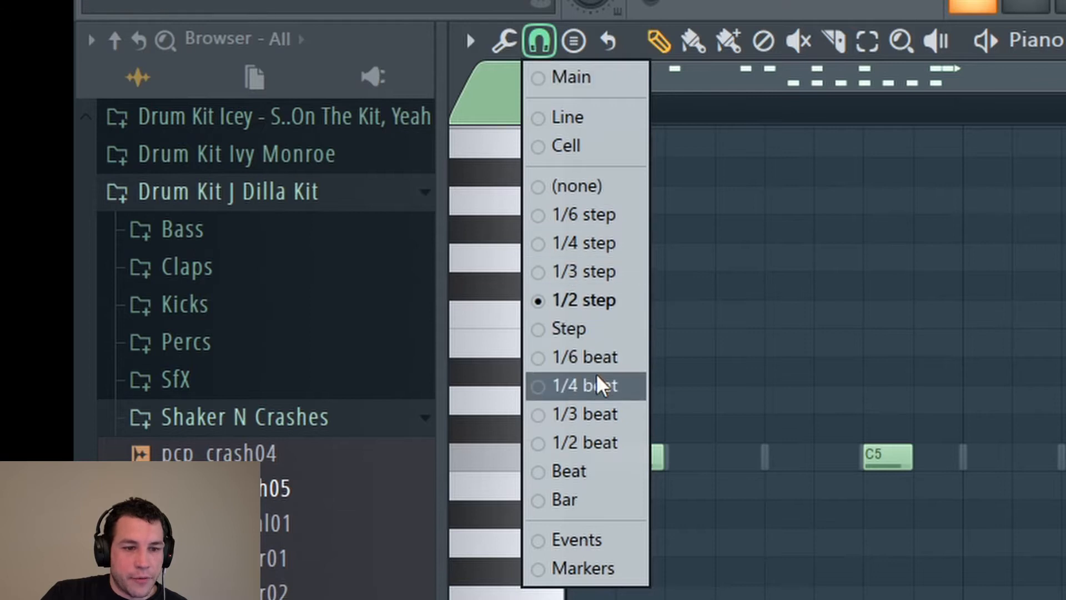
click(797, 136)
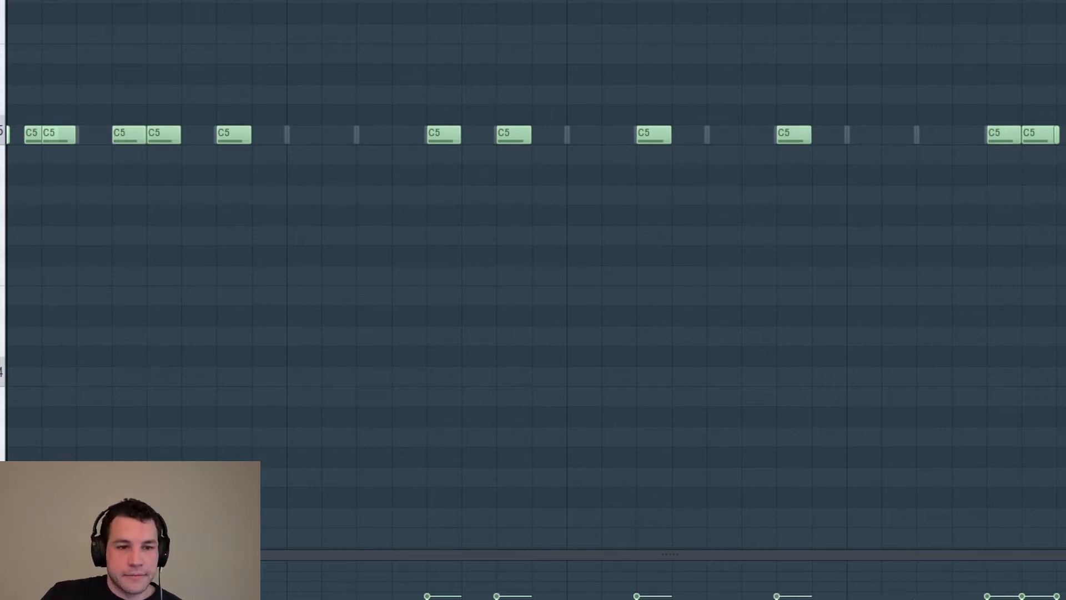
Play the PS2_Hat (8) pattern with the C5-only notes, show the channel rack and advance two patterns
key(space)
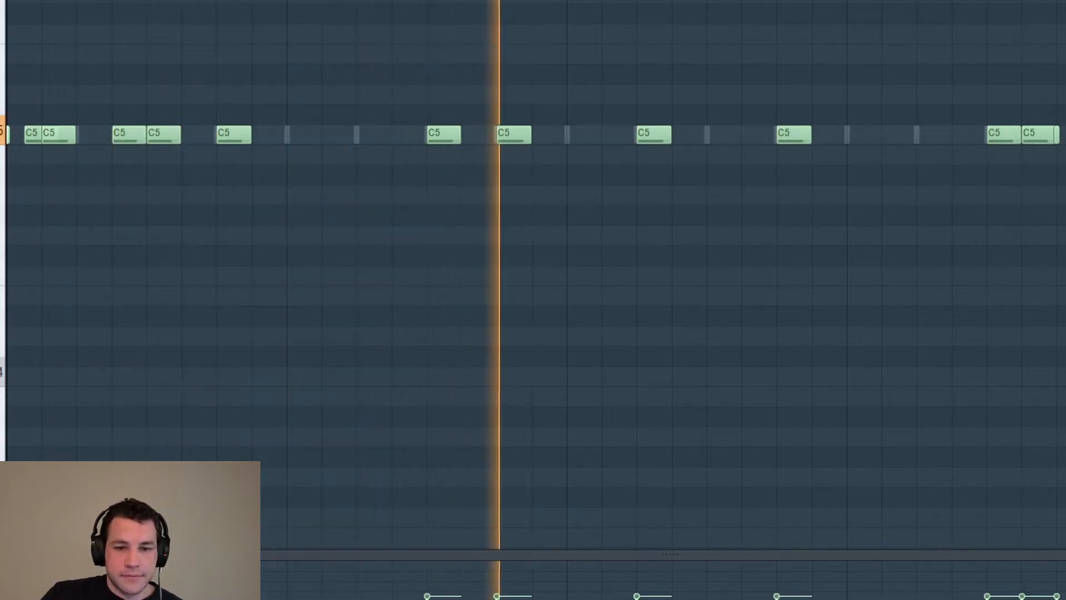
key(F6)
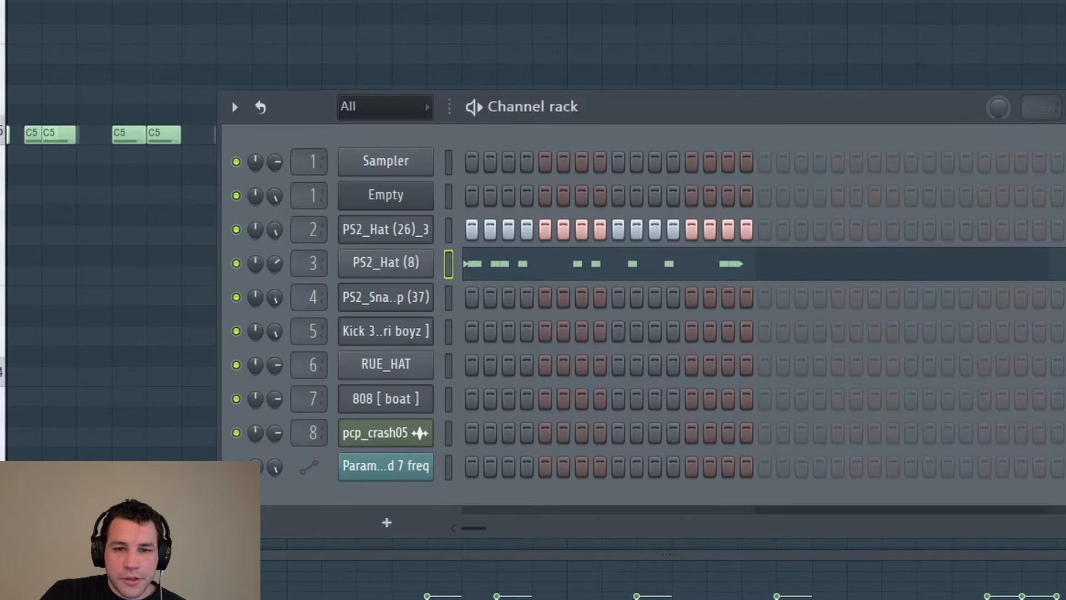
key(KP_Add)
key(KP_Add)
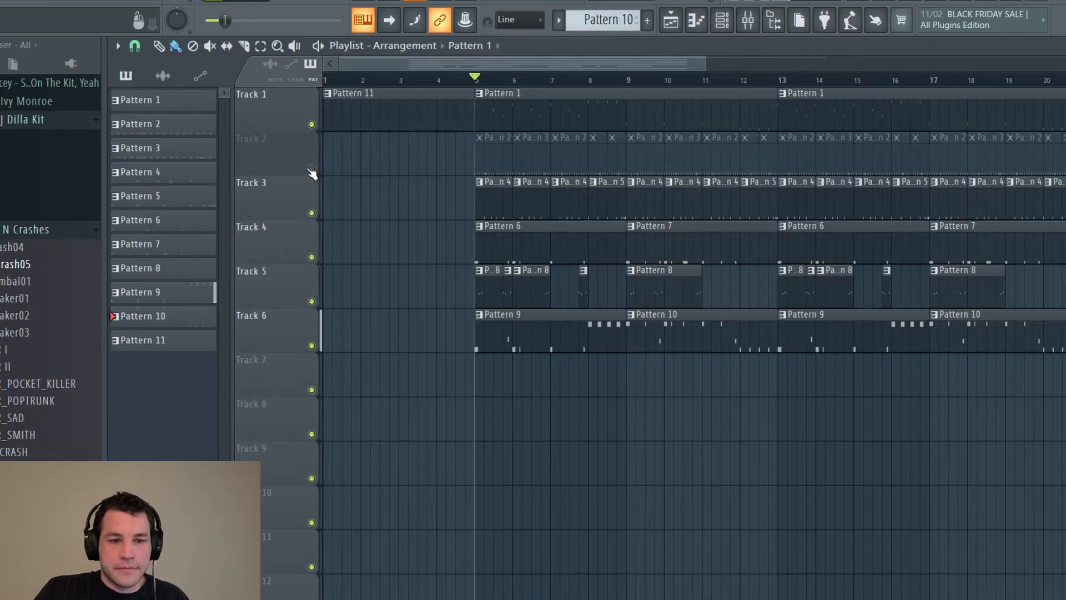
Toggle Track 2's mute and solo state in the playlist and play its hi-hat pattern
right_click(309, 169)
click(311, 168)
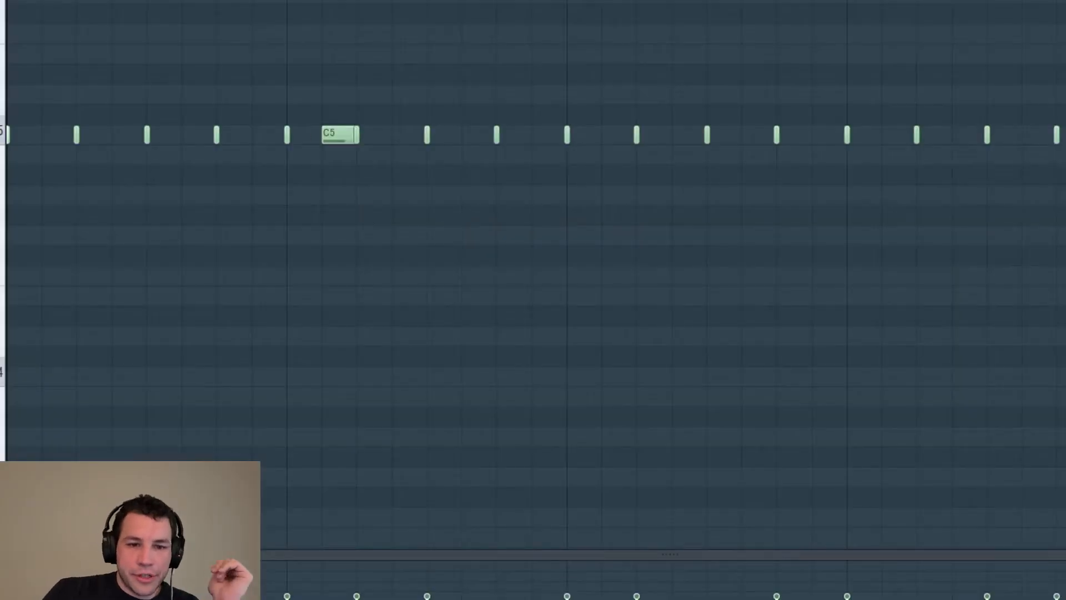
scroll(171, 71, down, 4)
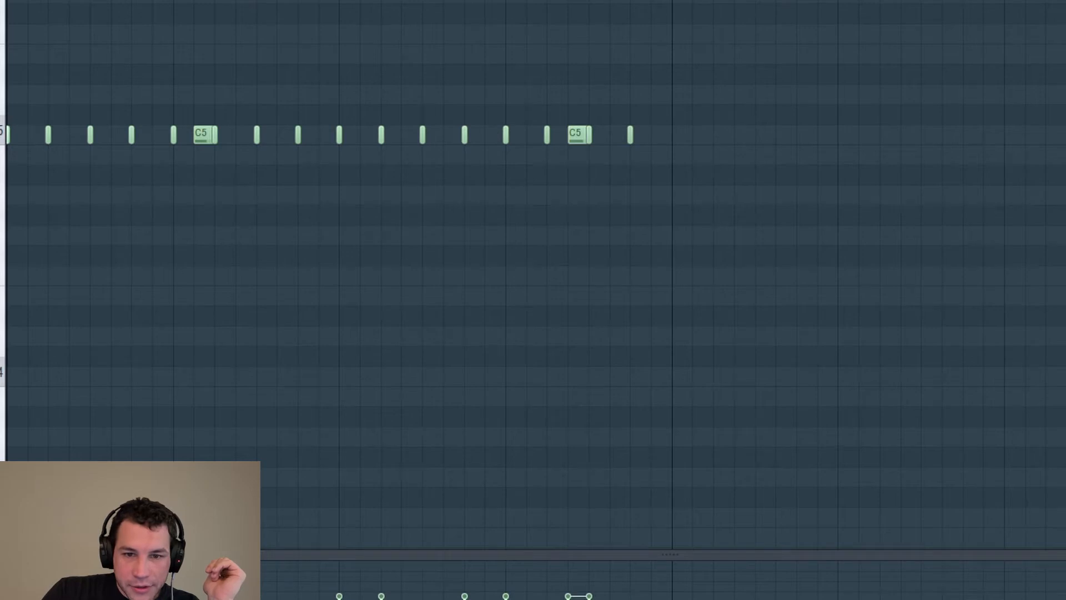
key(space)
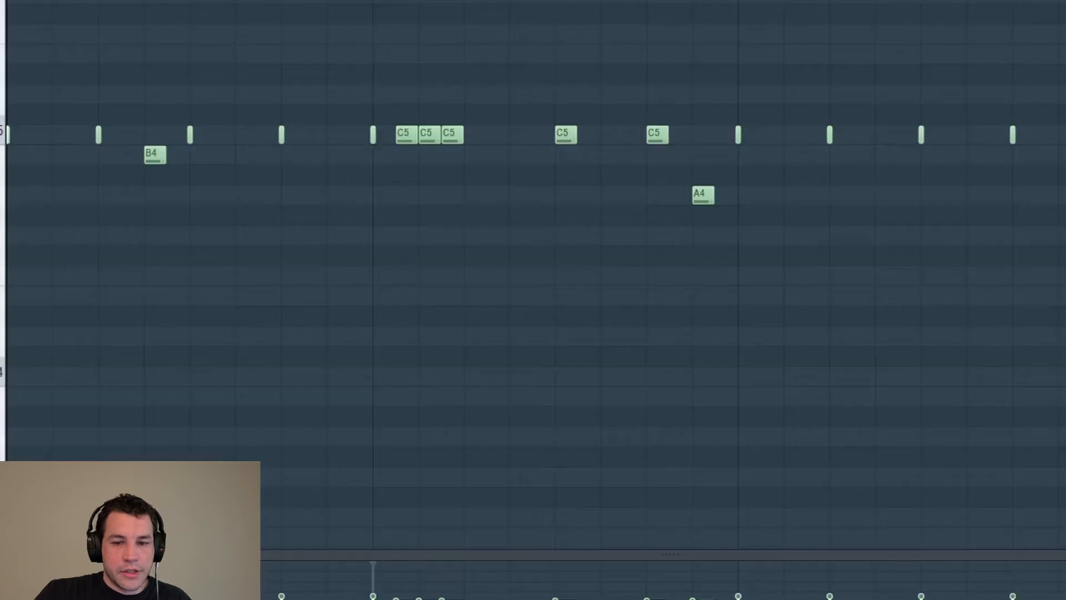
Set the Hi-Hat 9_2 piano roll's snap to 1/4 step and play the pattern
scroll(533, 278, down, 2)
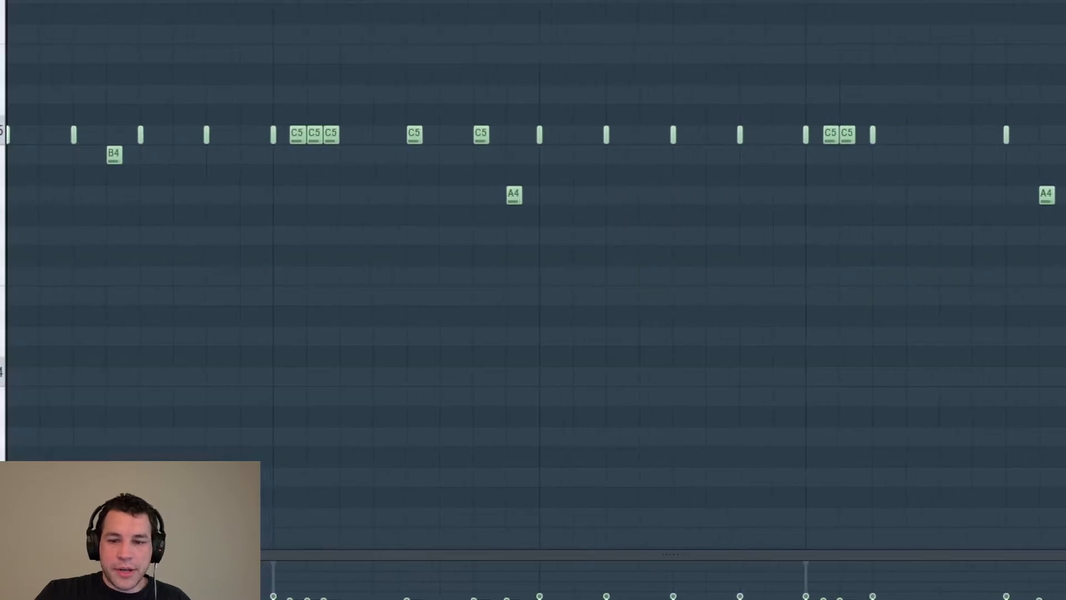
scroll(533, 277, up, 1)
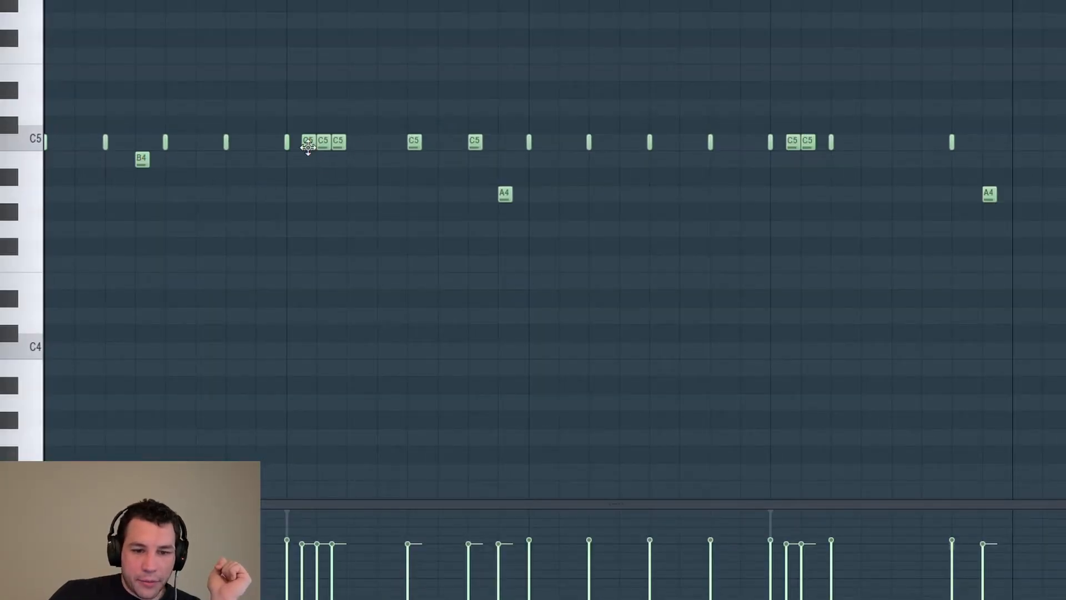
click(523, 105)
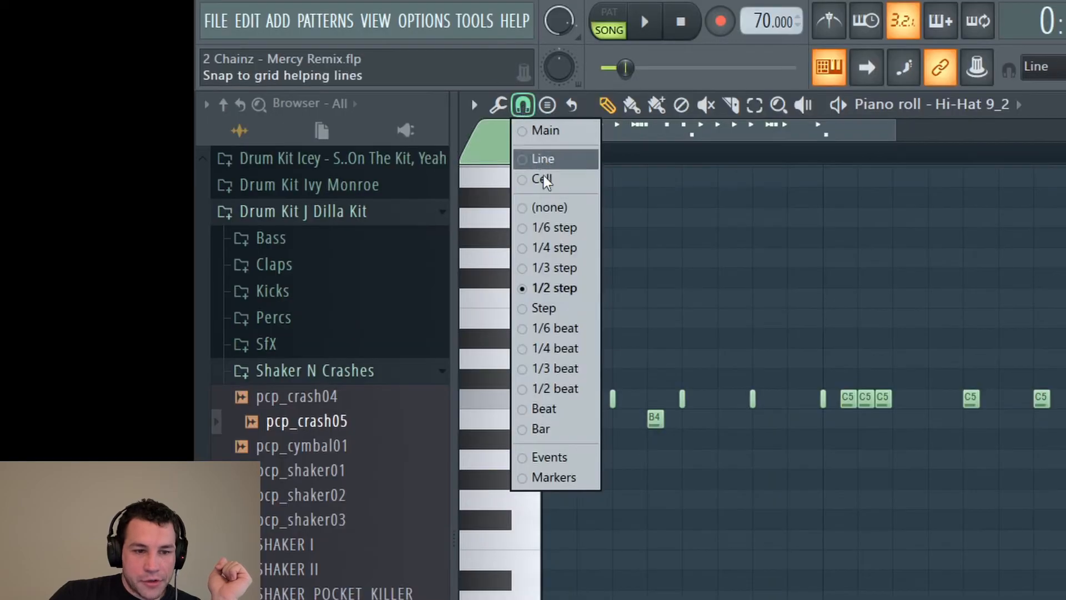
click(565, 249)
key(space)
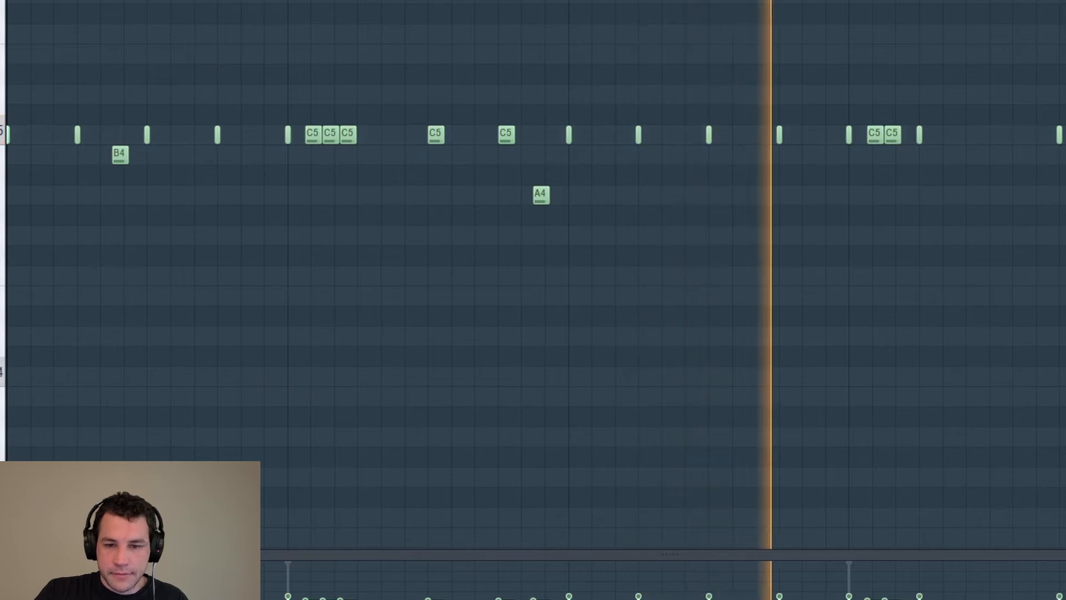
key(space)
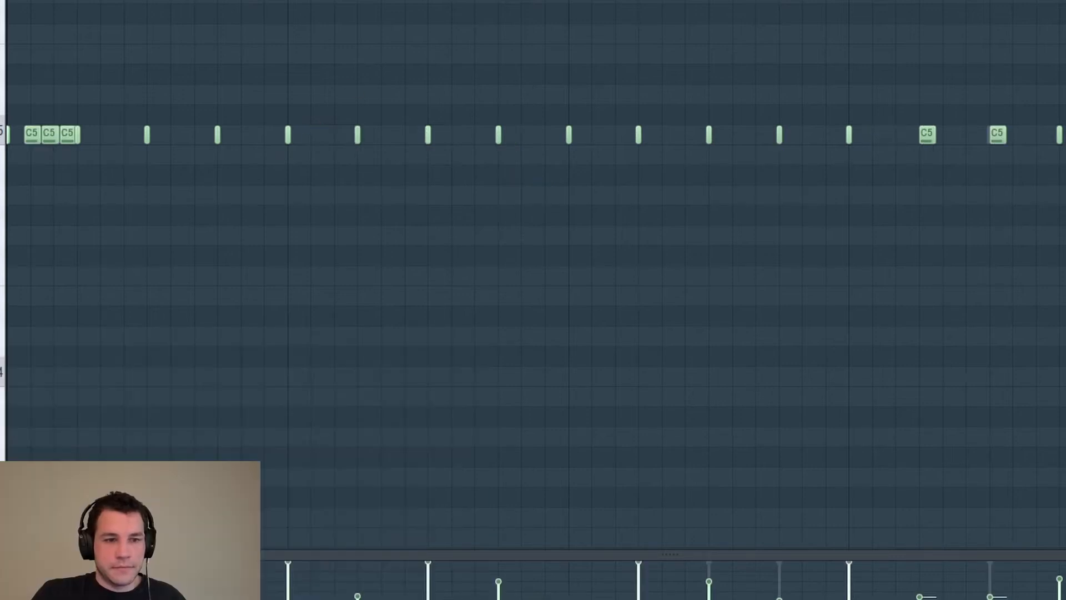
Listen to the PS2_Hat (4) pattern, select the ILLMDO.._SAD_2 channel and play it
key(space)
key(space)
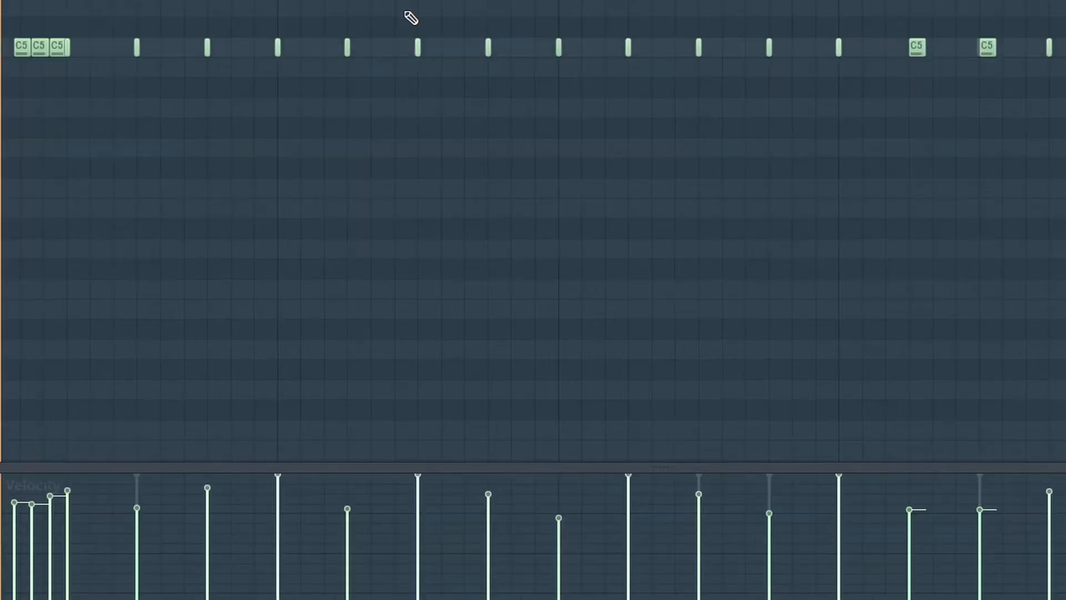
key(space)
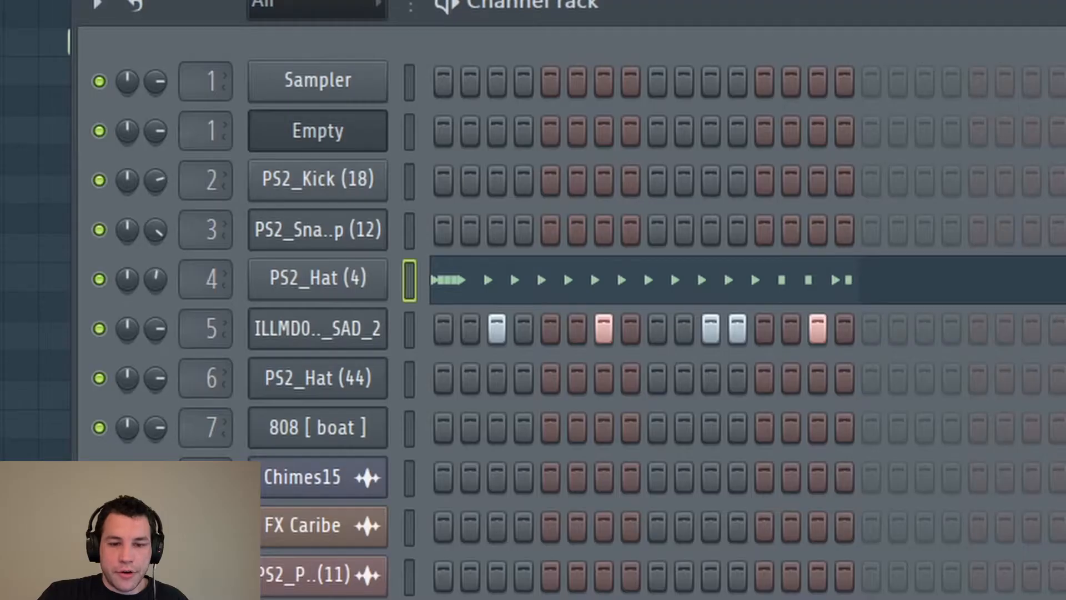
click(403, 323)
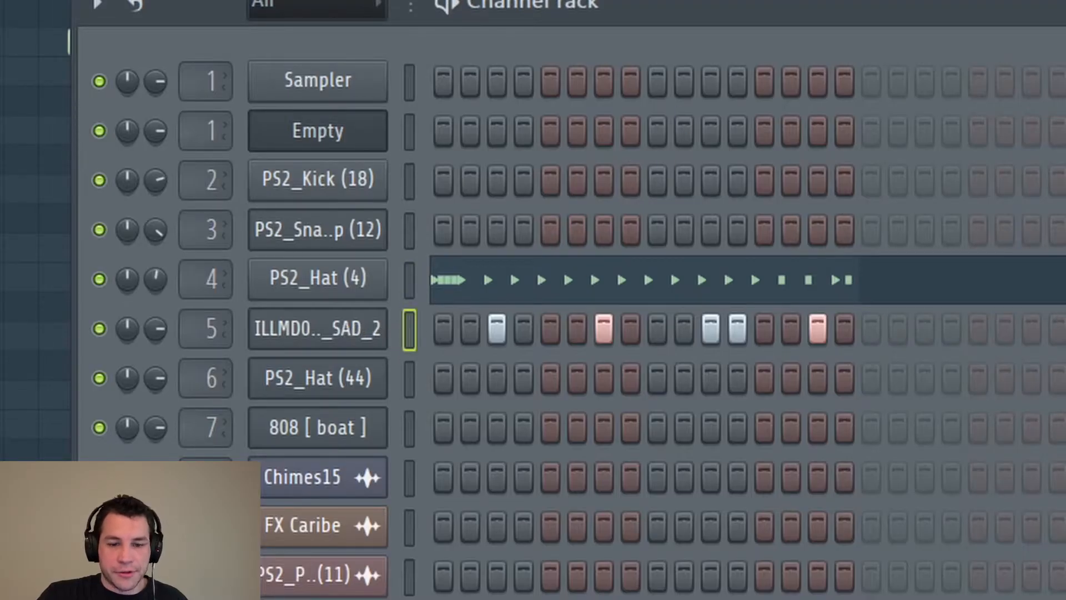
key(space)
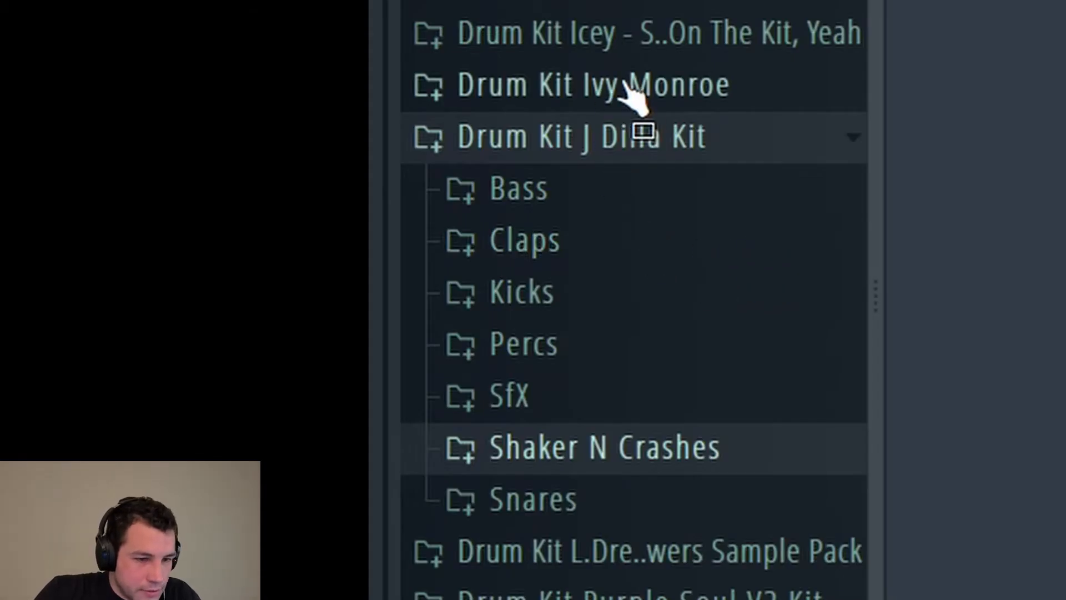
Add Hi-Hat 1 [ the mob ] from the Icey drum kit to the channel rack and open its piano roll
click(633, 33)
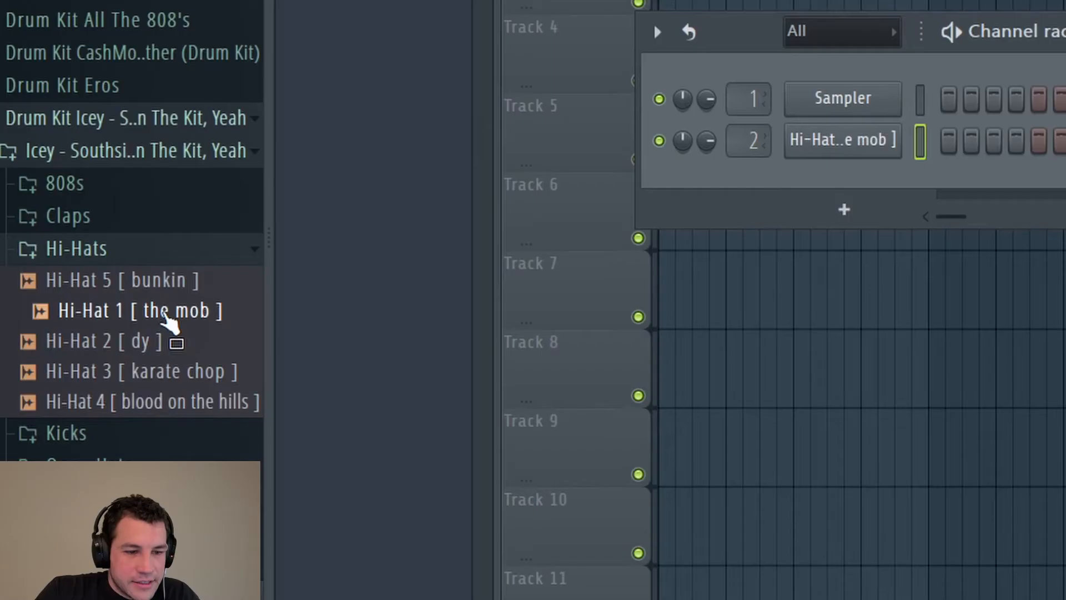
drag(166, 322, 911, 147)
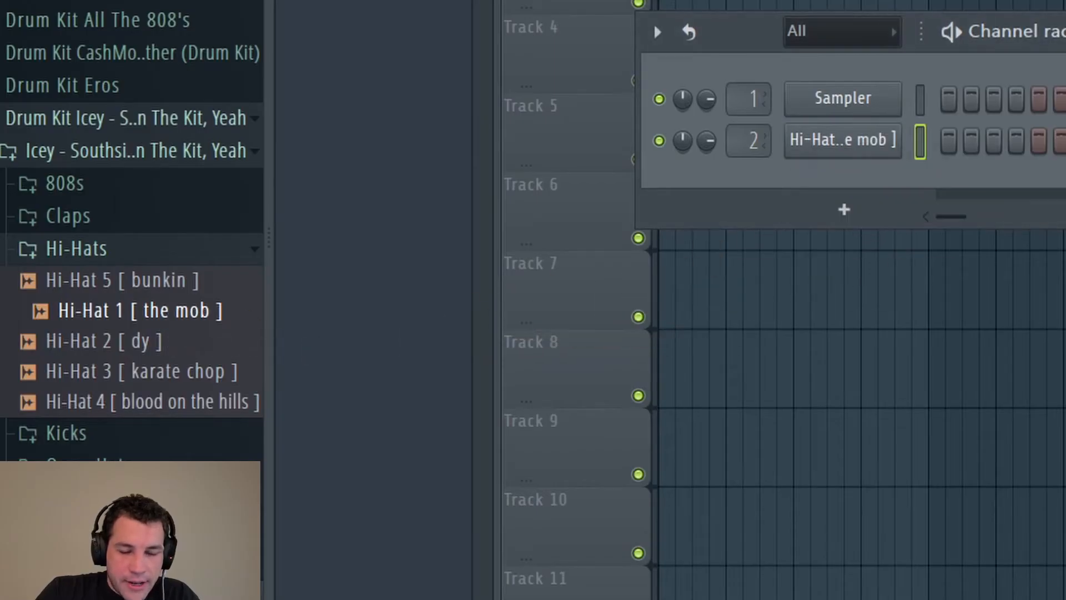
right_click(889, 140)
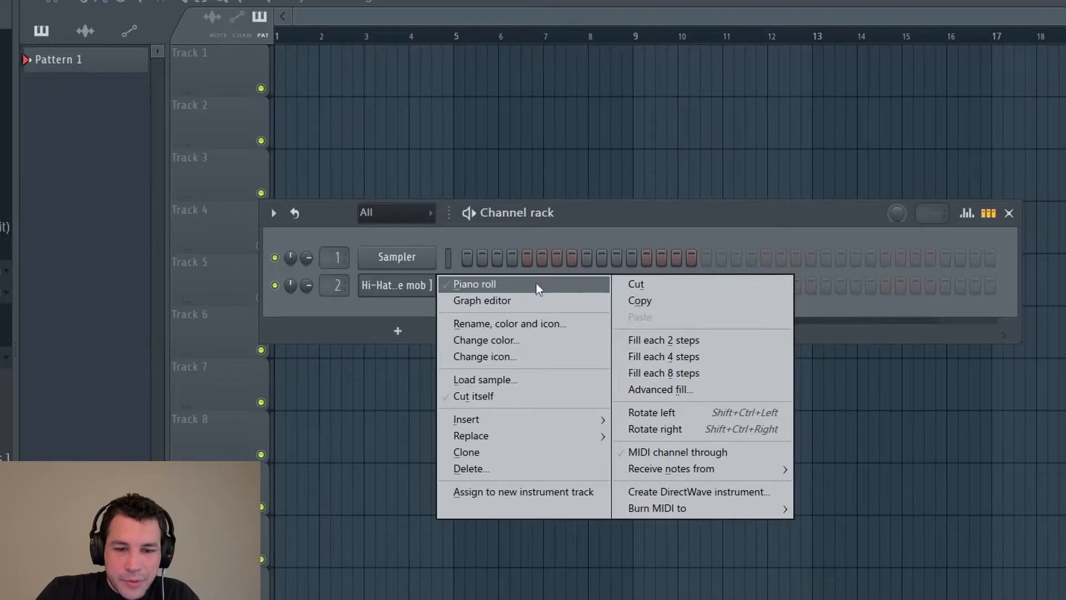
click(537, 286)
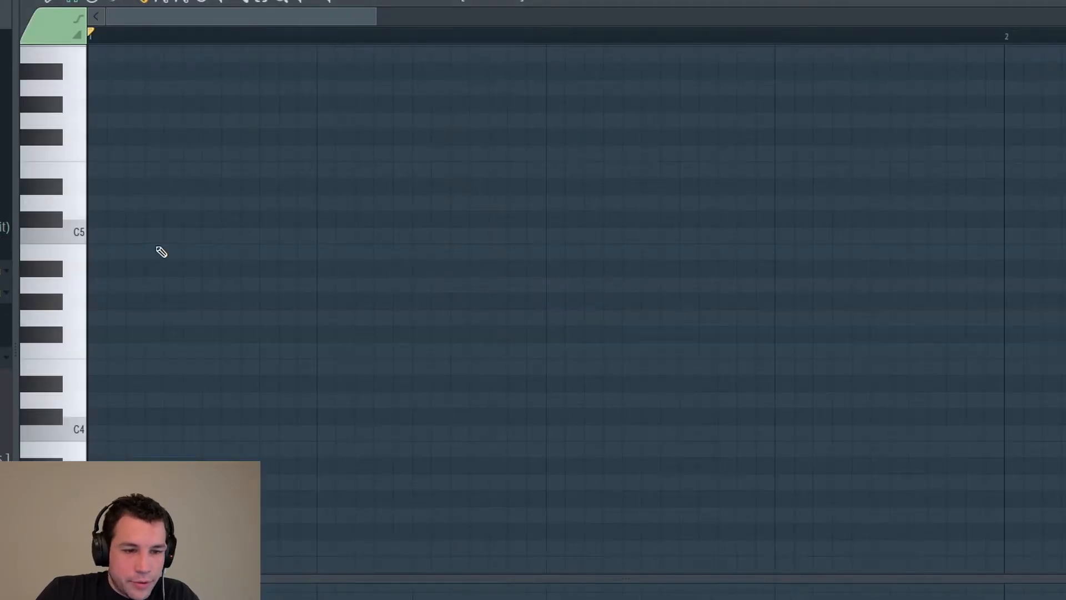
Set the piano roll snap to 1/4 beat and paint eight half-beat C5 notes across bar 1
click(518, 48)
click(589, 337)
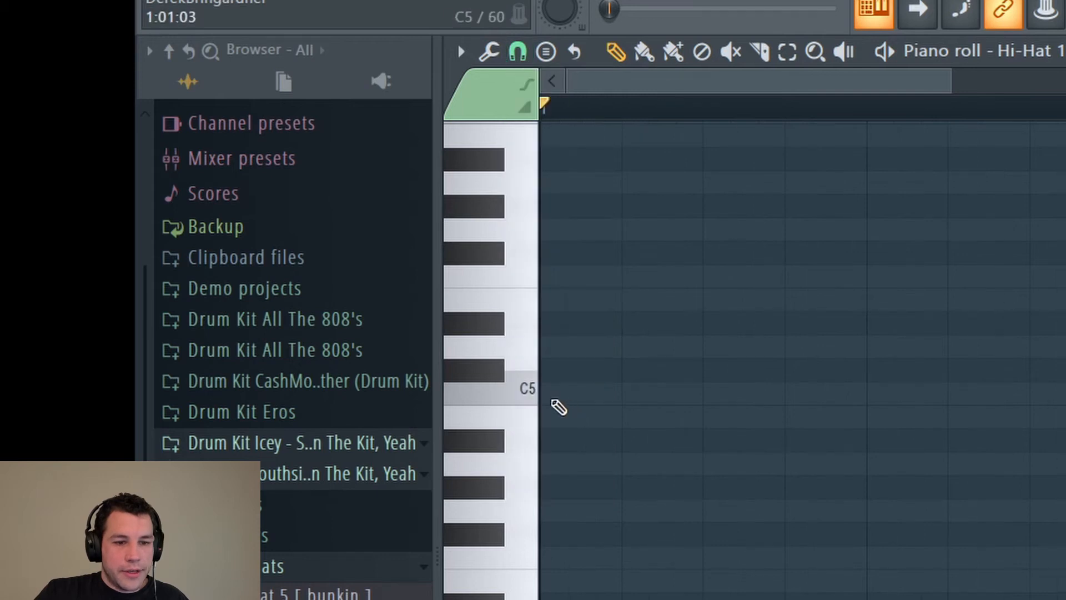
mouse_move(549, 401)
mouse_down()
mouse_move(603, 181)
mouse_move(956, 213)
mouse_up()
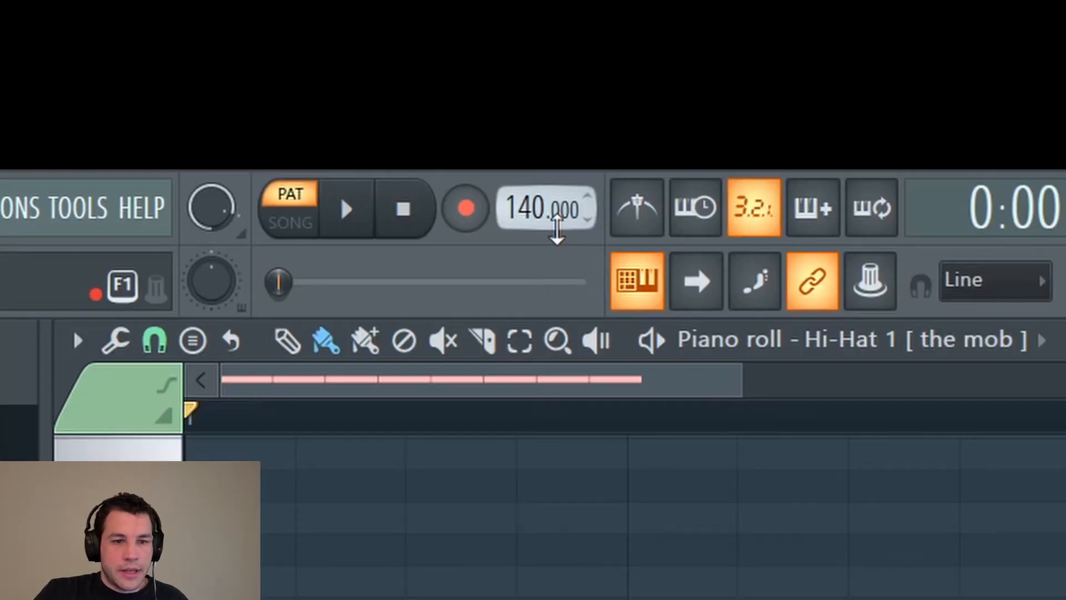
Lower the project tempo to about 67 BPM and play the row of hi-hats
drag(557, 228, 557, 234)
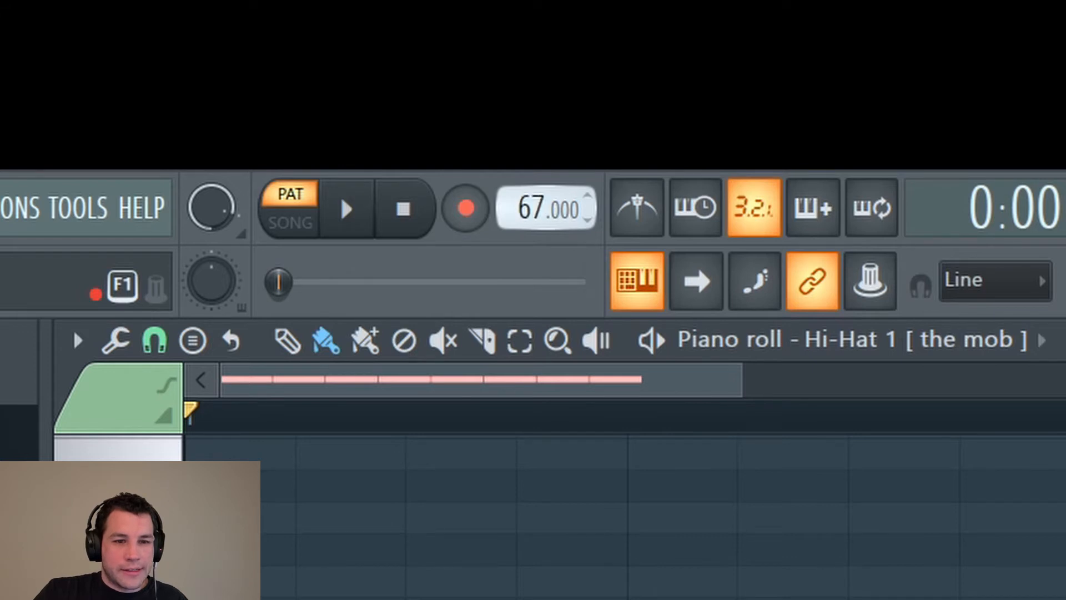
drag(533, 208, 533, 204)
key(space)
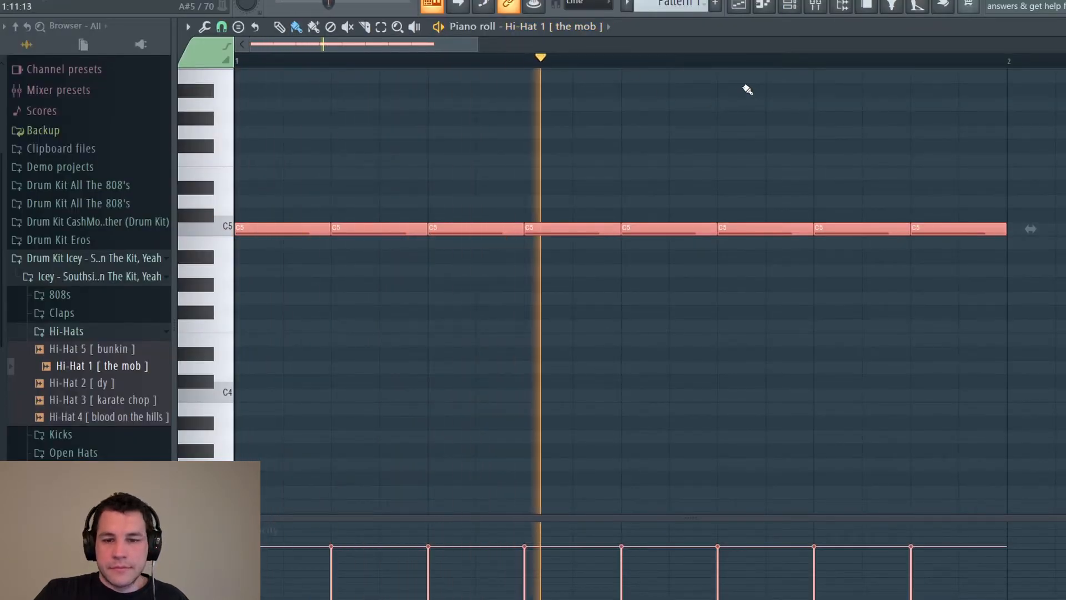
key(space)
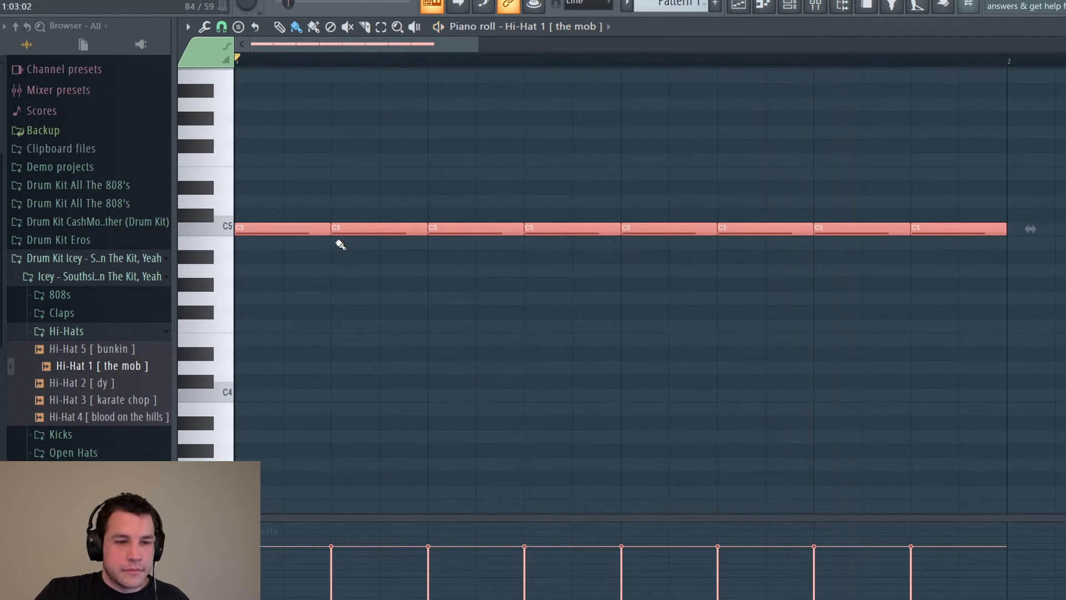
Shorten all the C5 hi-hat notes to a quarter beat and set the snap to 1/2 step
drag(331, 232, 283, 234)
click(221, 26)
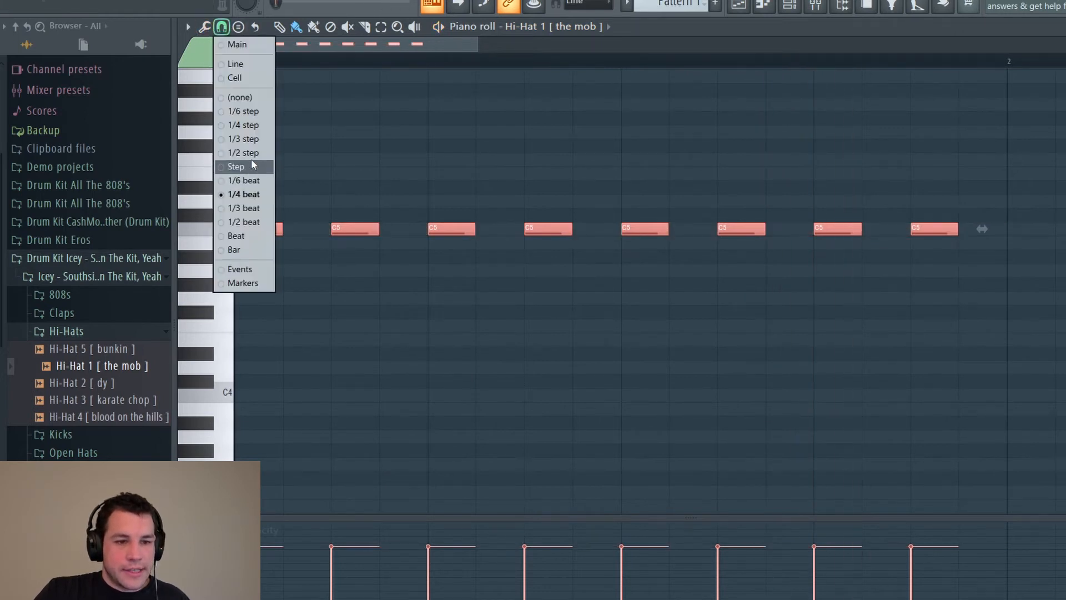
click(269, 154)
Build hi-hat rolls across bar 1 on C5 and B4 with a lower closing note, and play the pattern
drag(285, 230, 881, 254)
click(980, 229)
key(space)
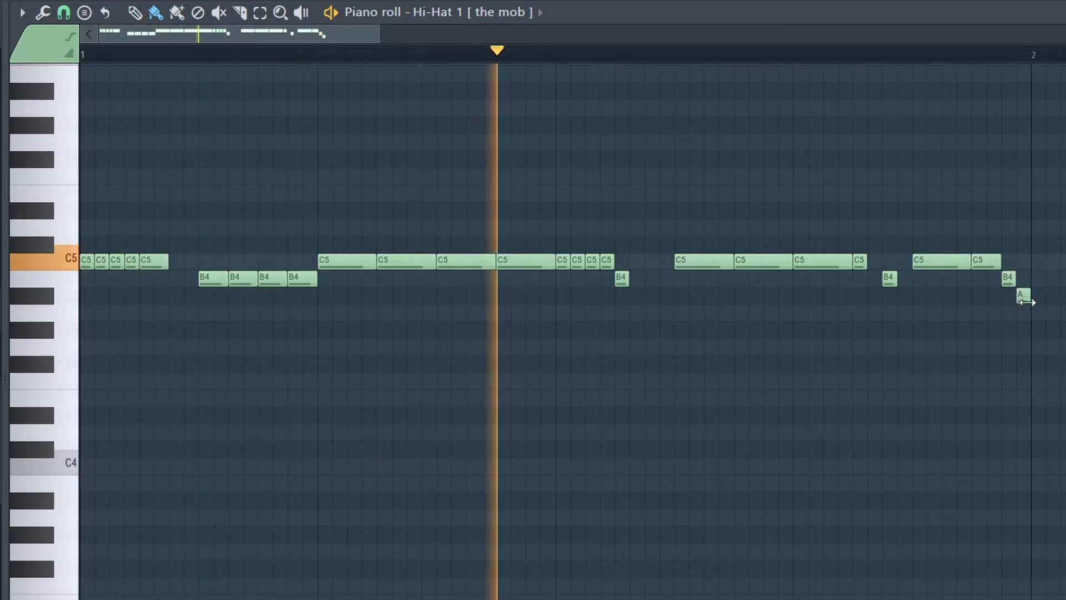
drag(1020, 298, 1024, 315)
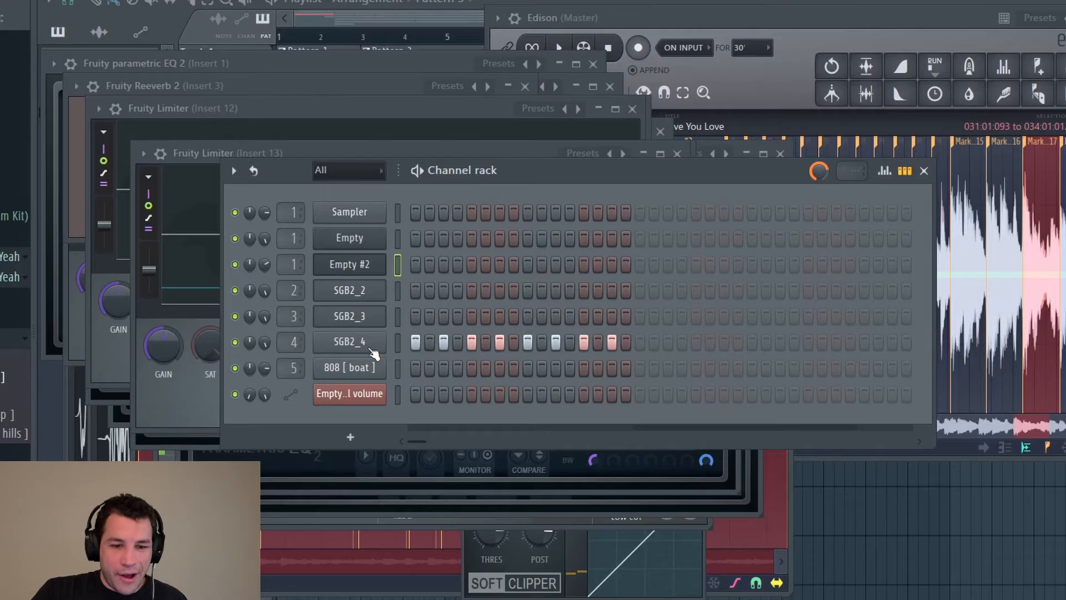
Open the SGB2_4 channel's notes in the piano roll and play the hi-hat pattern
right_click(386, 336)
click(402, 342)
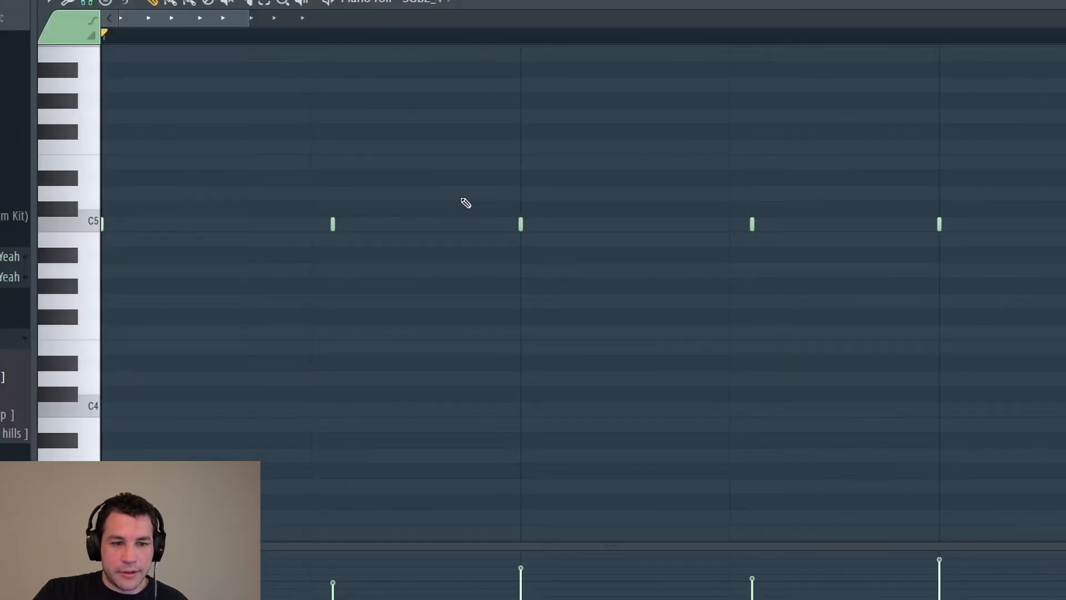
key(space)
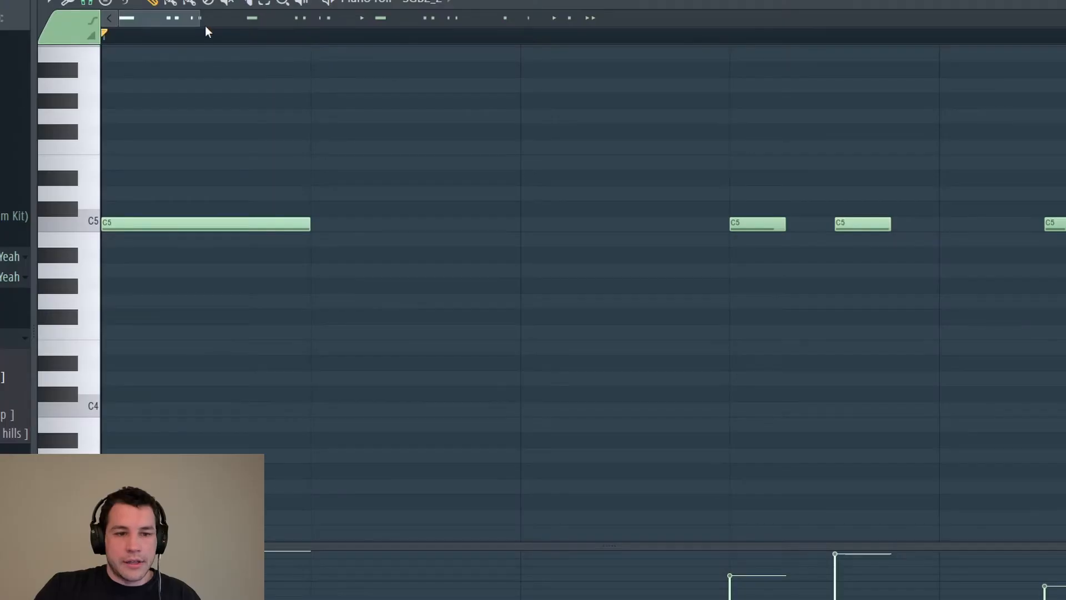
Set the SGB2_2 piano roll's snap to 1/4 beat
scroll(205, 28, down, 5)
click(93, 3)
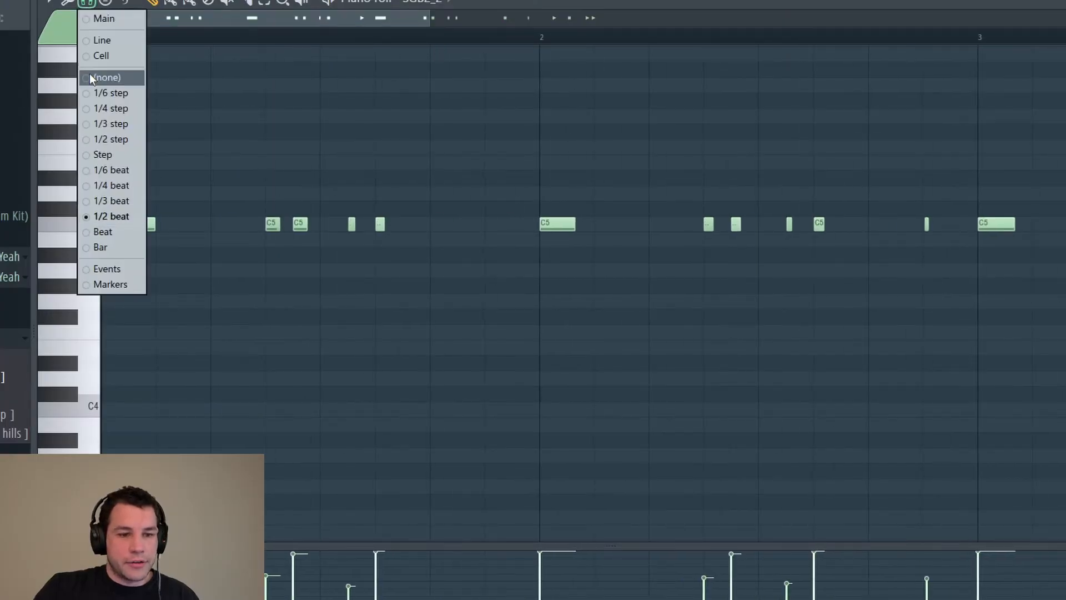
click(114, 185)
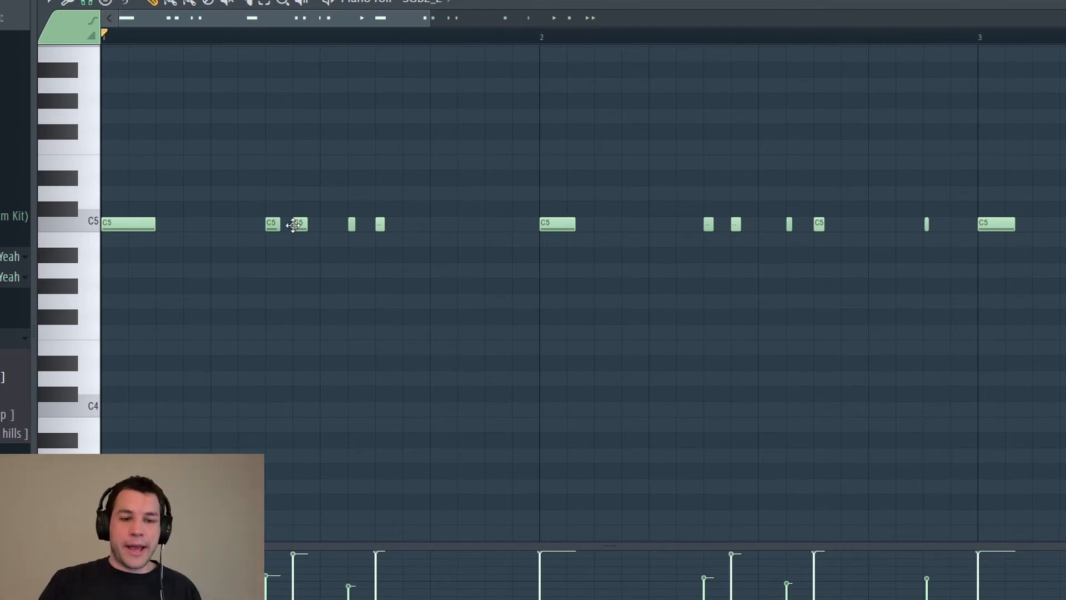
Play the song from the SGB2_2 piano roll and bring up the playlist and channel rack
key(space)
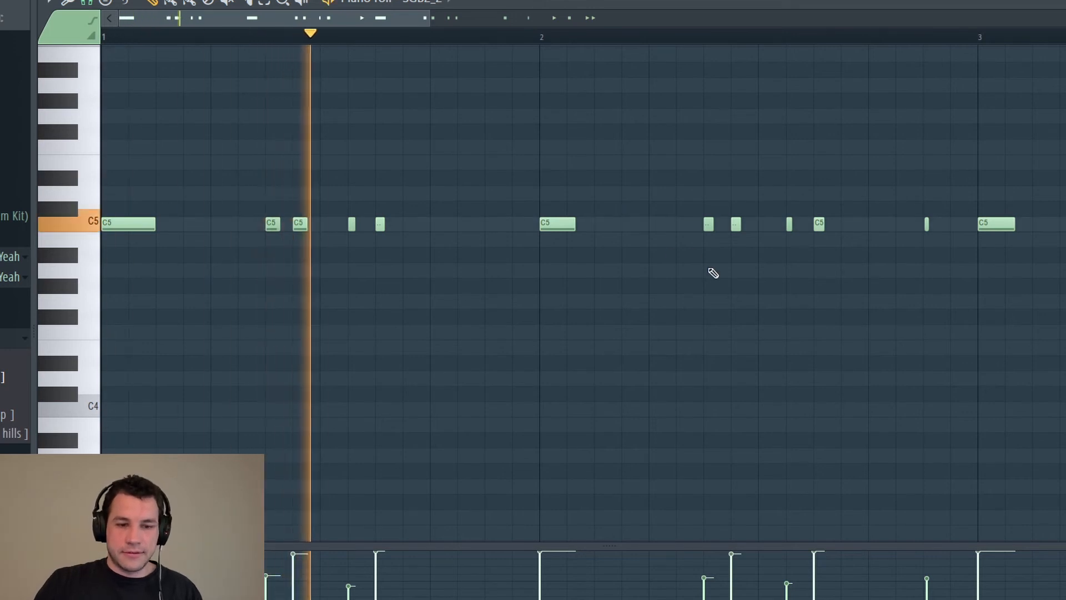
key(F5)
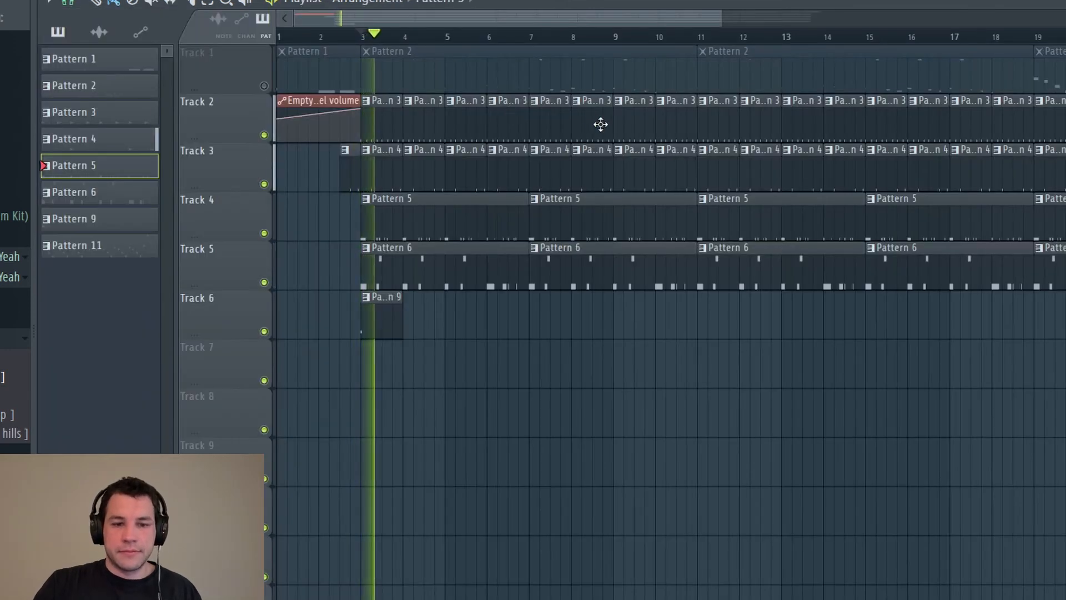
key(F6)
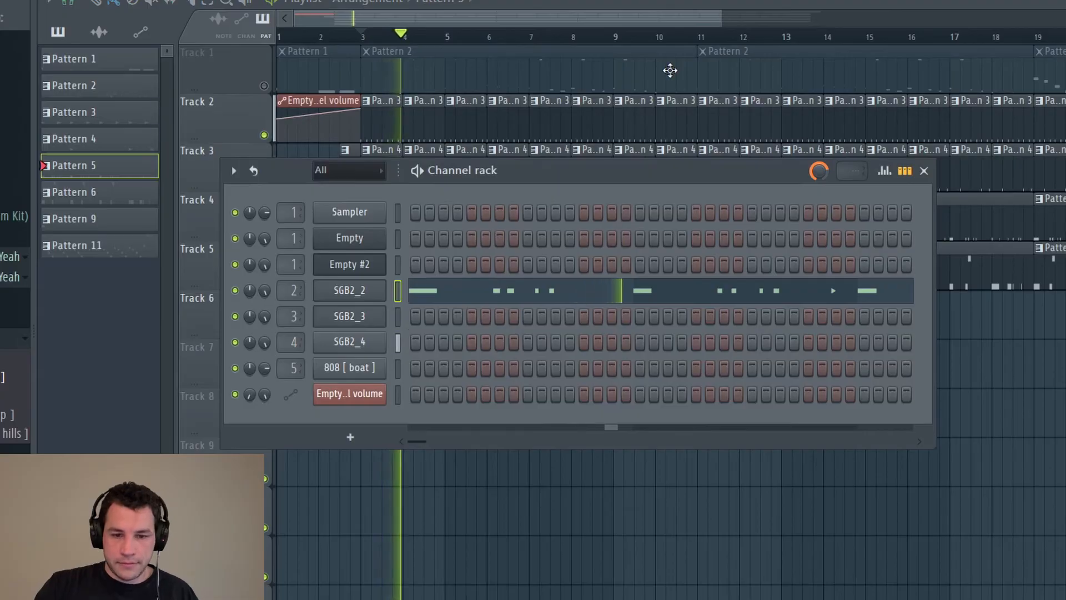